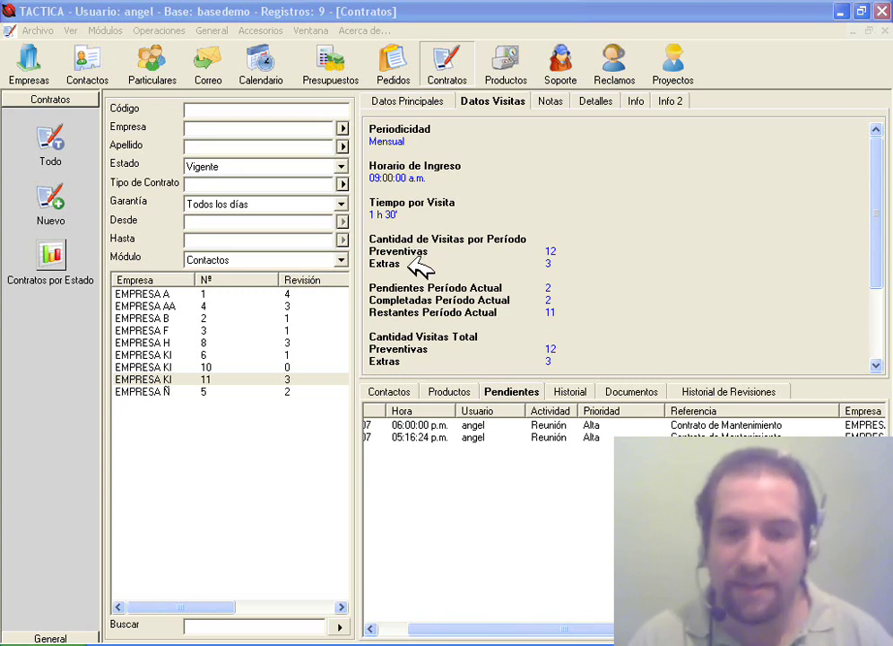
Schedule a new Reunión activity for EMPRESA KI's contract 11 with the reference Contrato de Mantenimiento
drag(883, 257, 869, 298)
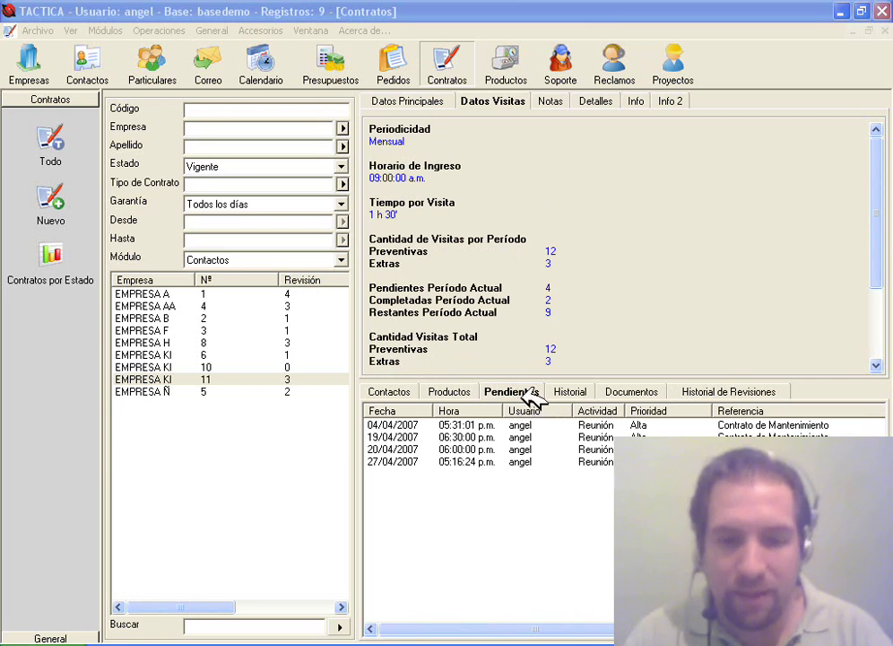
right_click(489, 502)
click(515, 512)
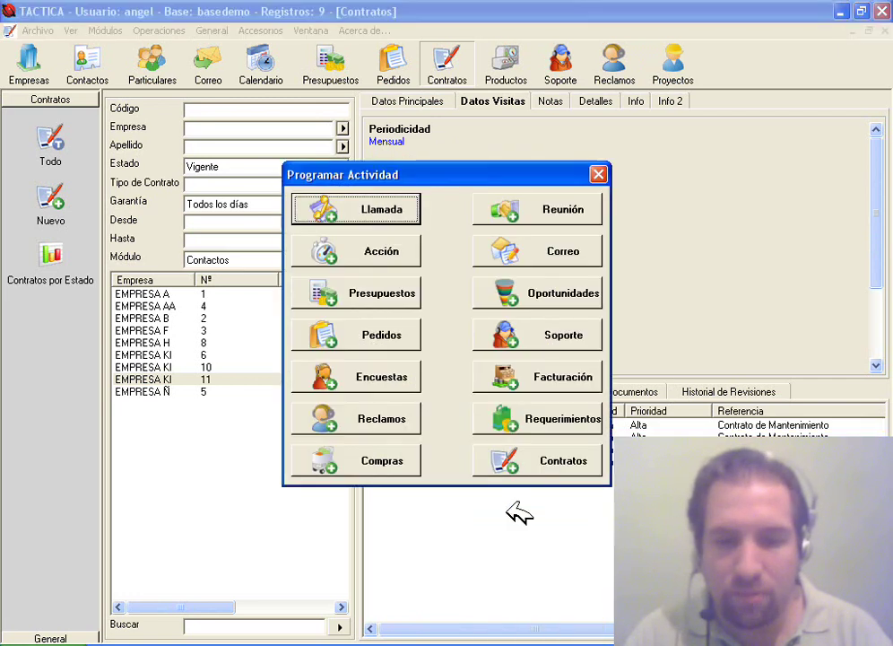
click(565, 215)
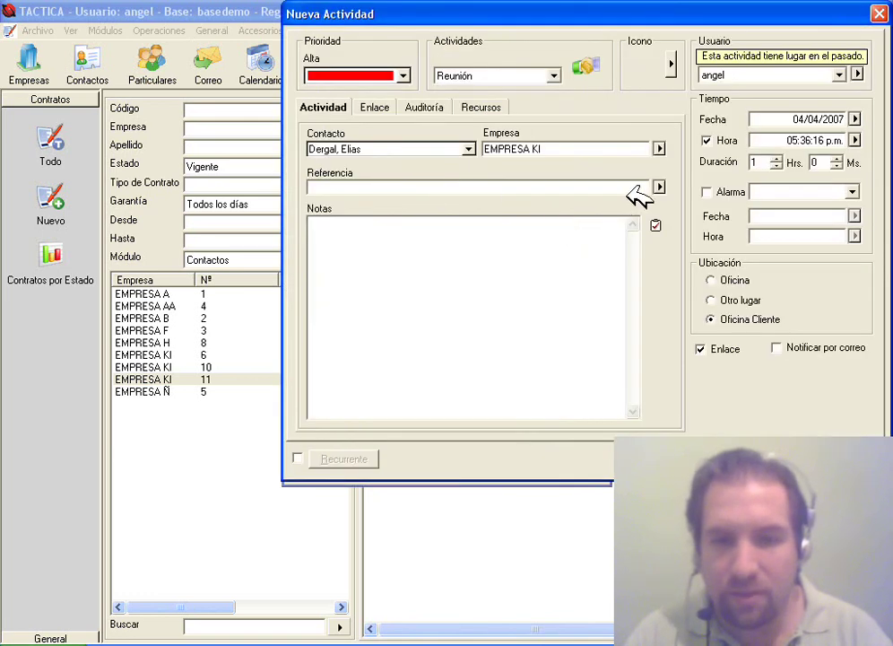
click(660, 186)
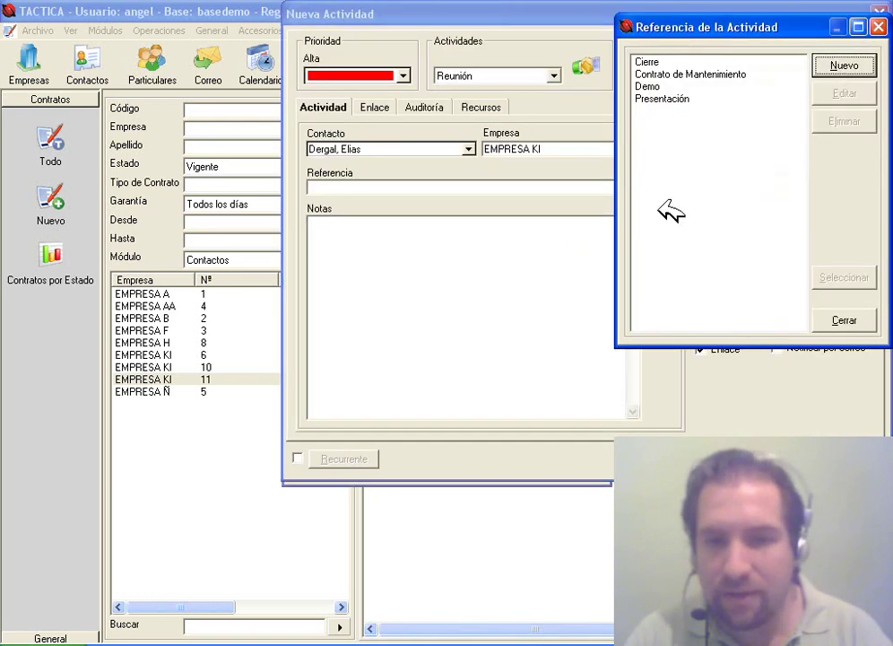
double_click(729, 74)
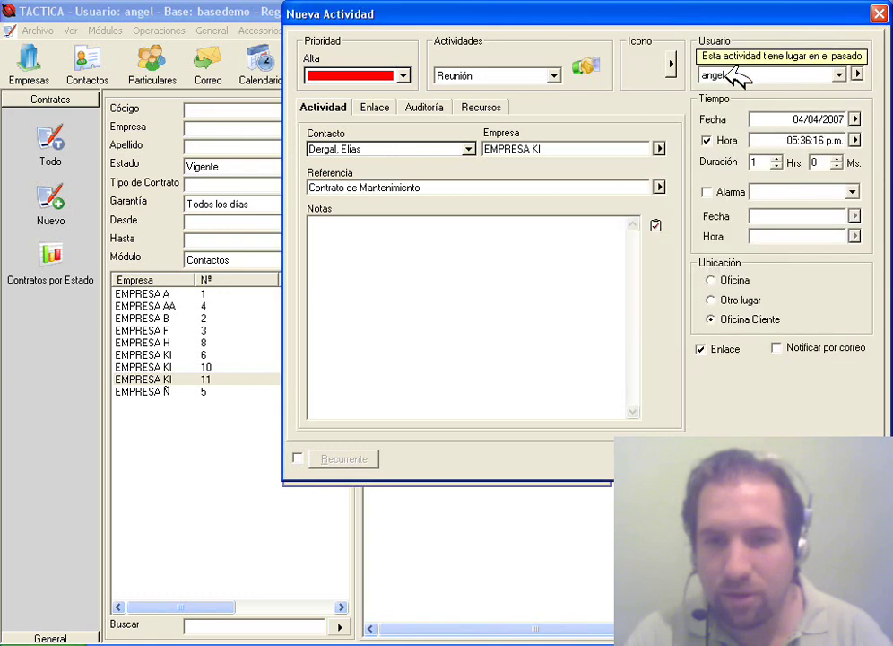
Set the meeting to 12/04/2007 at 06:00 p.m. with a duration of 1 hour 30 minutes
click(855, 118)
double_click(779, 217)
click(855, 141)
click(758, 119)
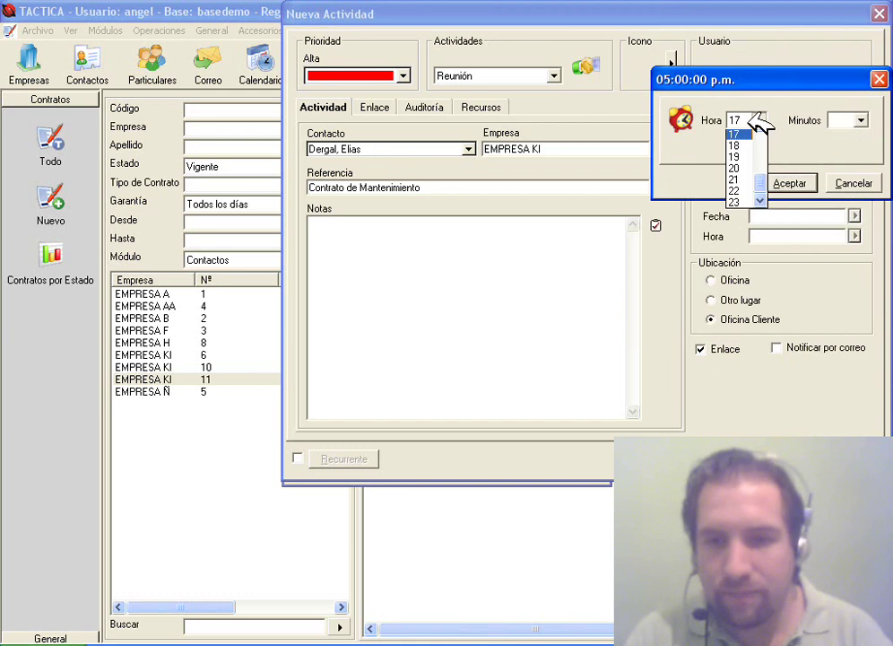
click(735, 158)
click(789, 183)
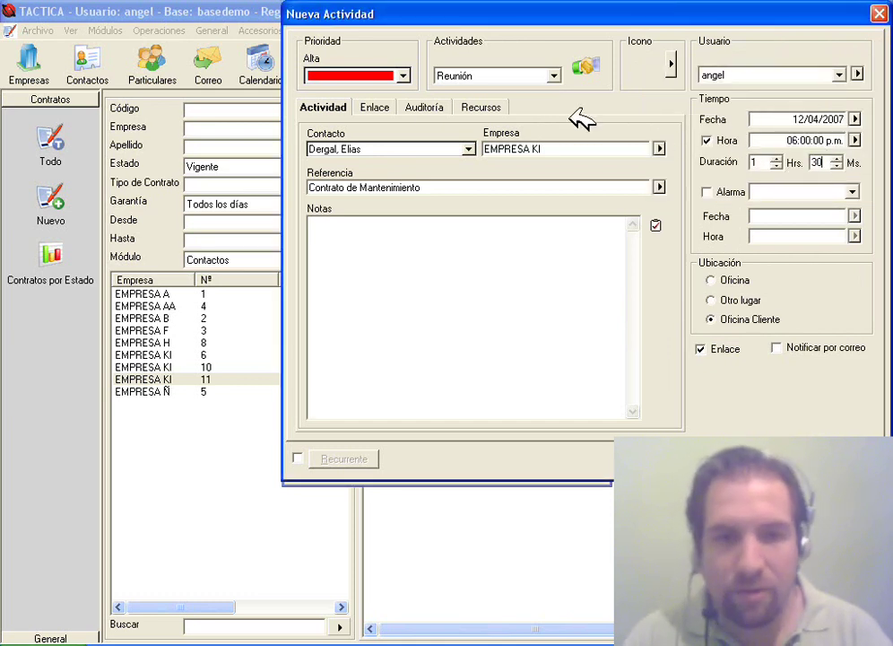
Check which contract the new meeting is linked to and return to its activity details
click(378, 110)
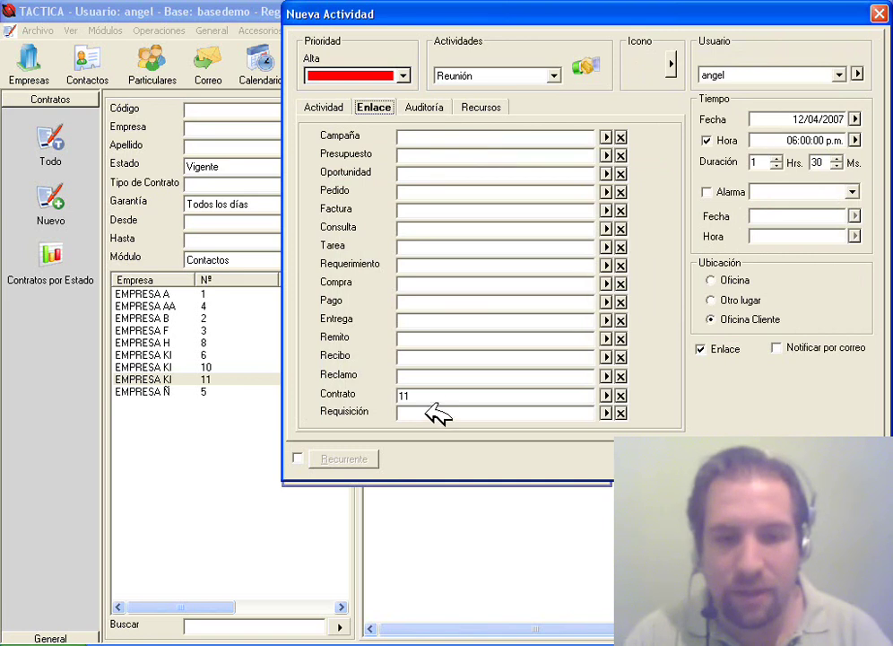
drag(429, 394, 364, 382)
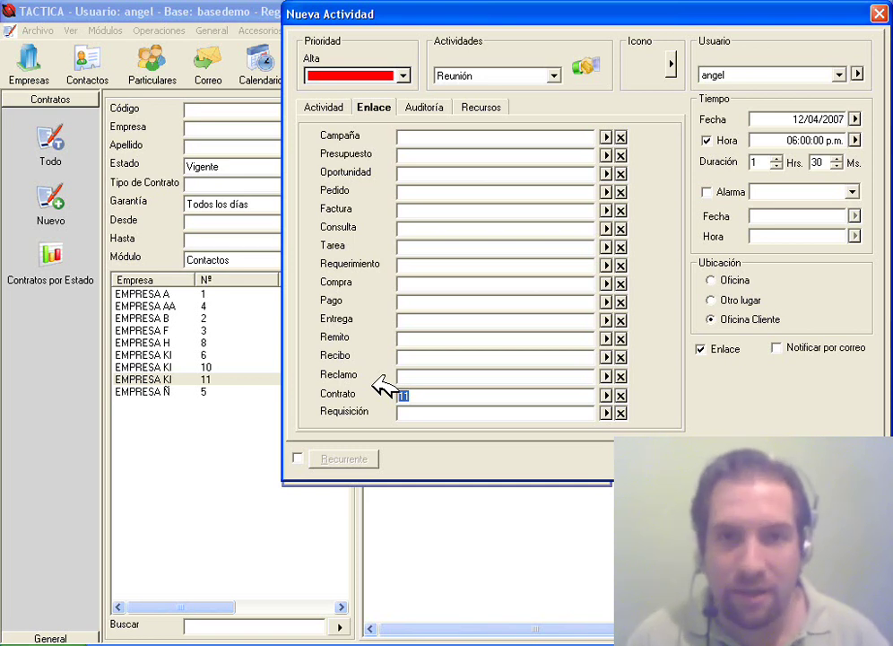
click(327, 109)
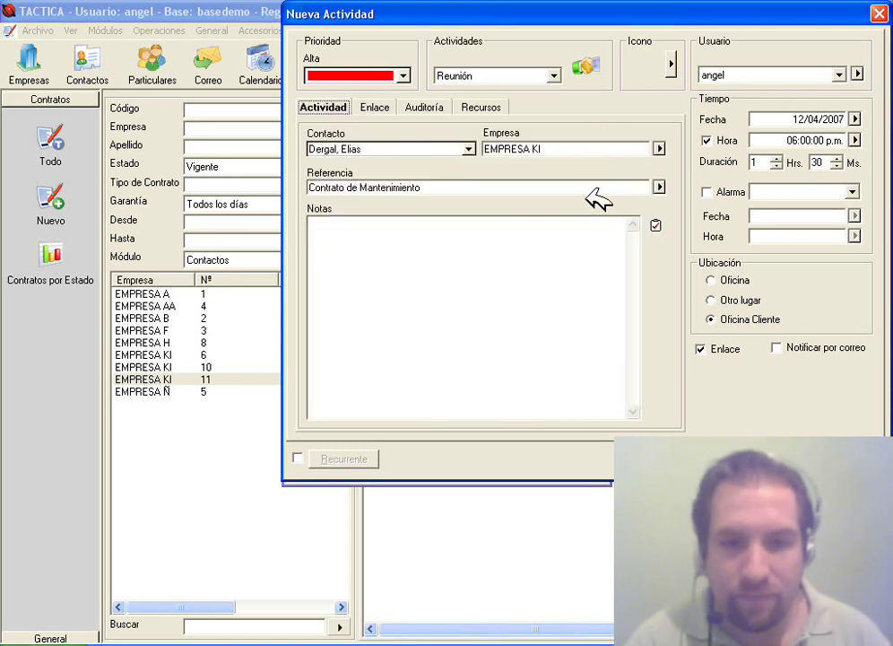
Save the new meeting and refresh the visit data of EMPRESA KI's contract 11
click(834, 458)
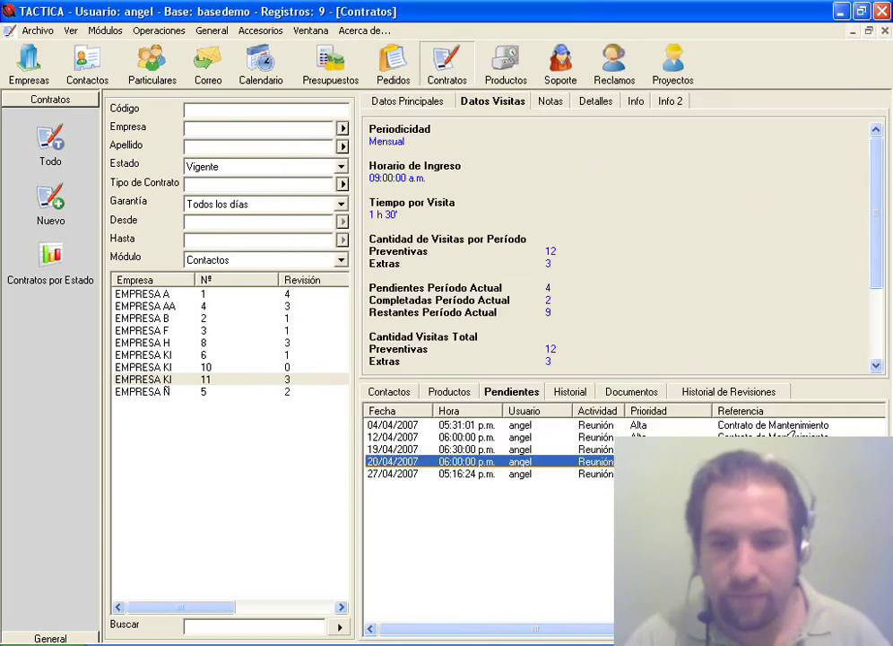
click(318, 379)
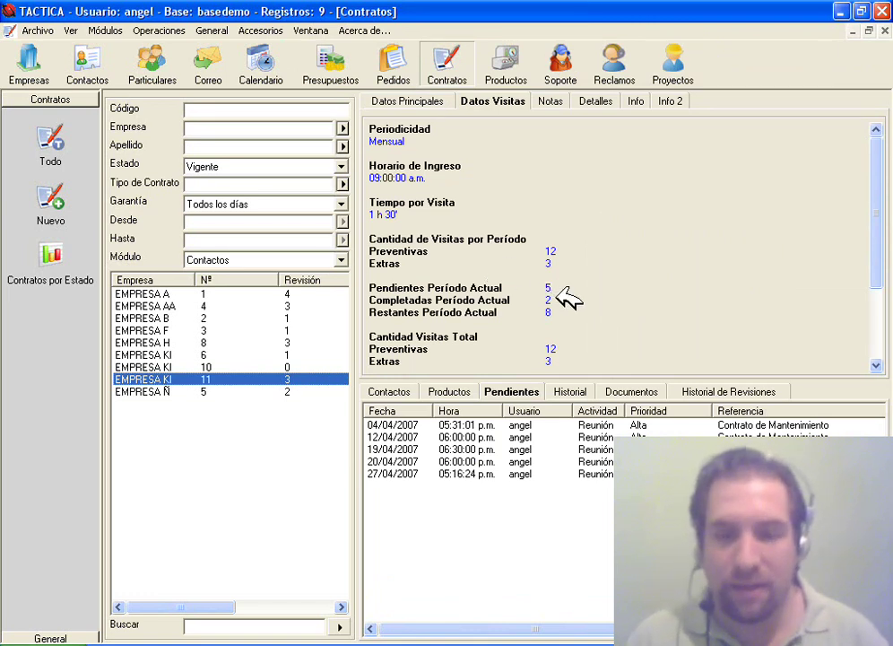
Complete the pending meeting of 04/04/2007 at 05:31:01 p.m. and check contract 11's history and refreshed visit data
click(543, 424)
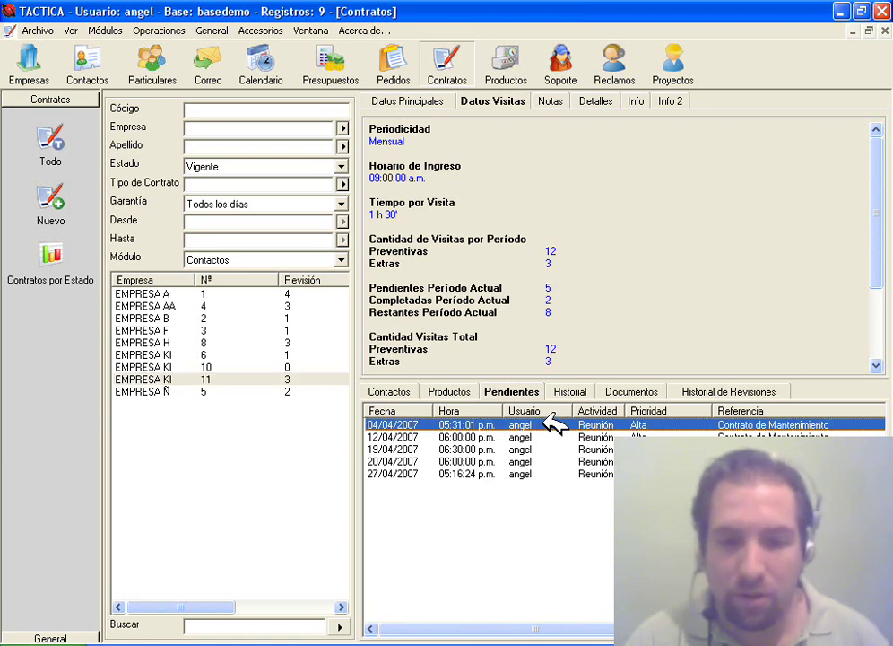
right_click(549, 425)
click(592, 475)
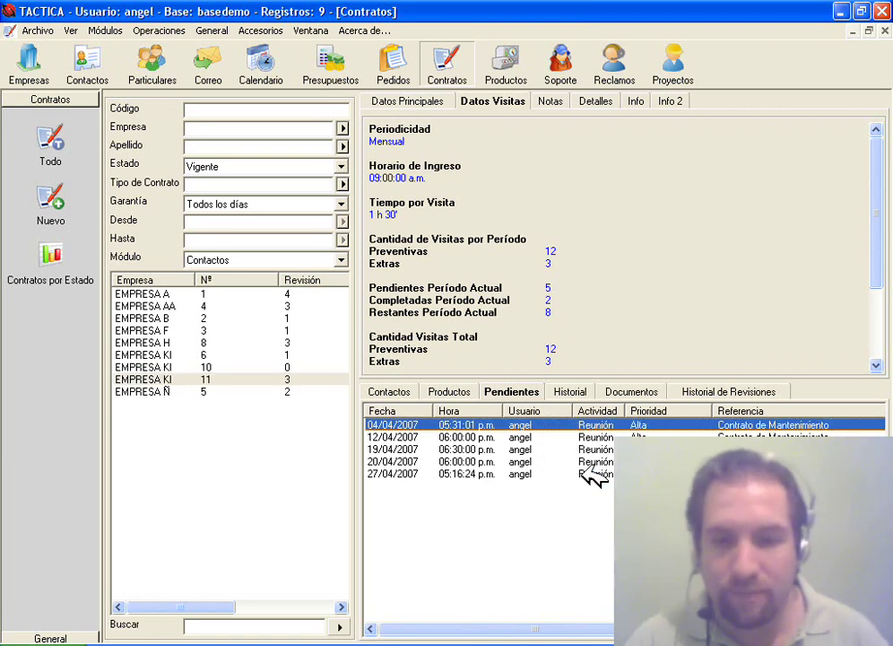
key(Return)
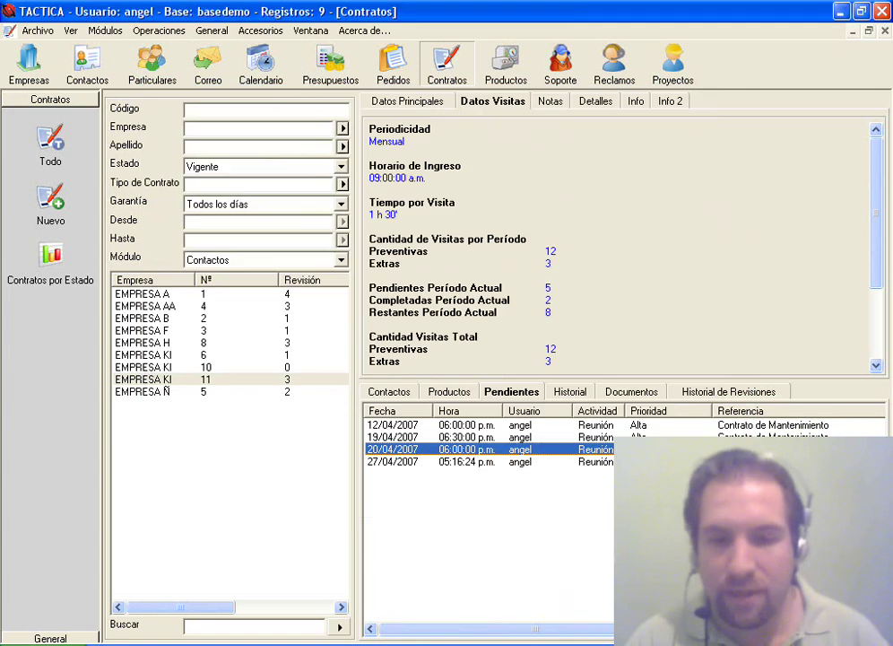
click(583, 395)
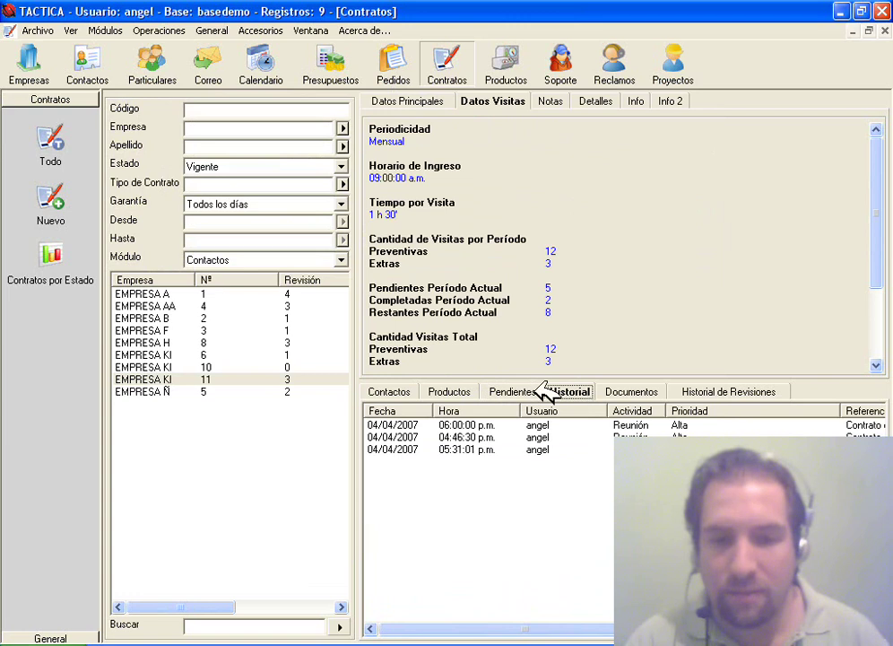
click(341, 379)
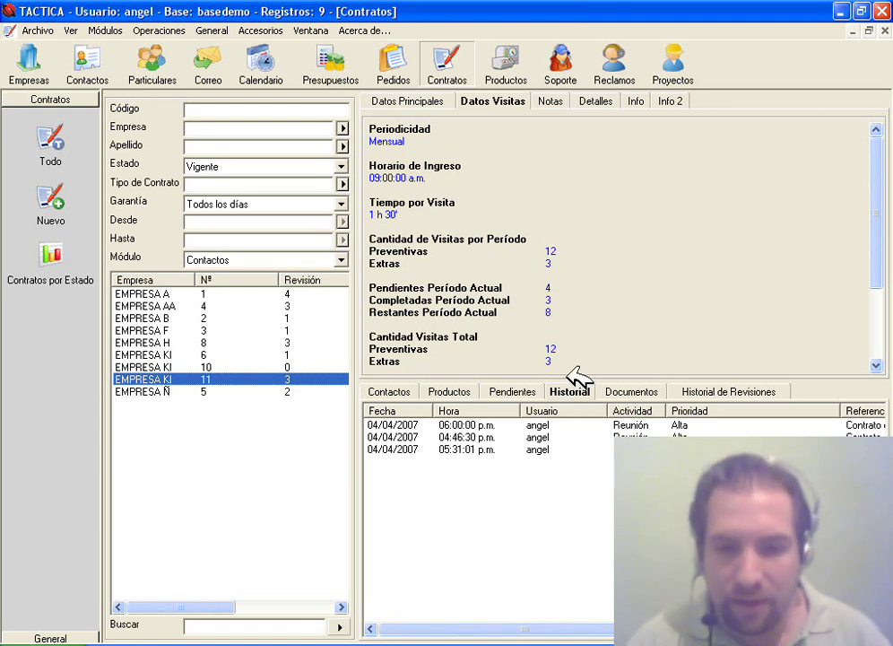
Create a completed Reunión record in contract 11's history with the reference Contrato de Mantenimiento
click(558, 467)
right_click(559, 467)
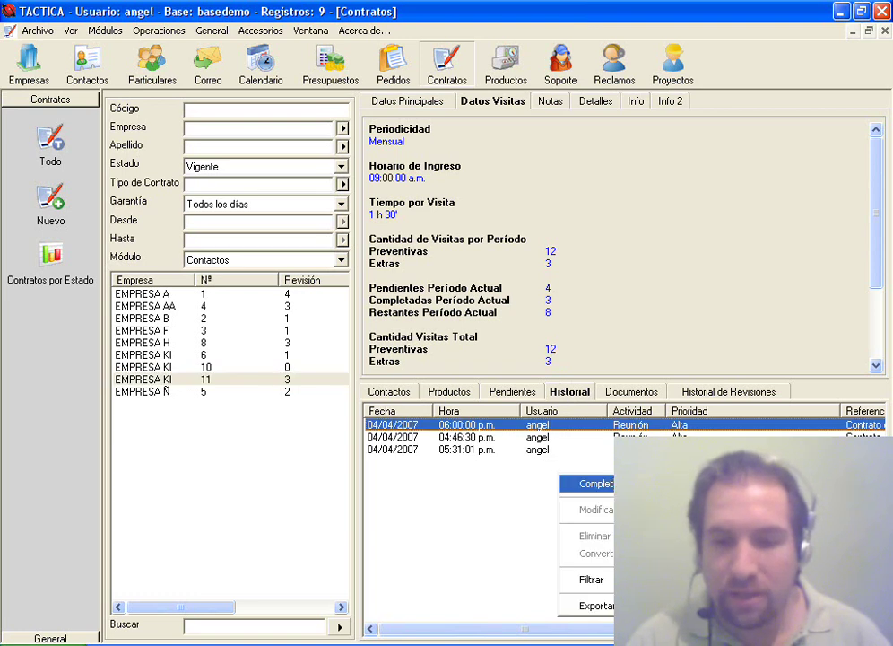
click(596, 483)
click(553, 207)
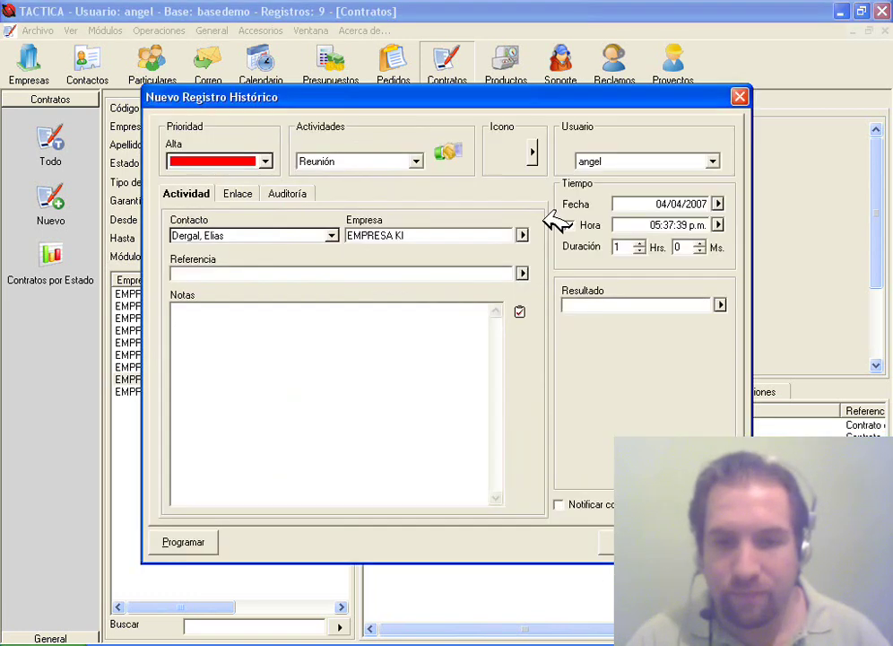
click(522, 273)
click(562, 150)
double_click(606, 161)
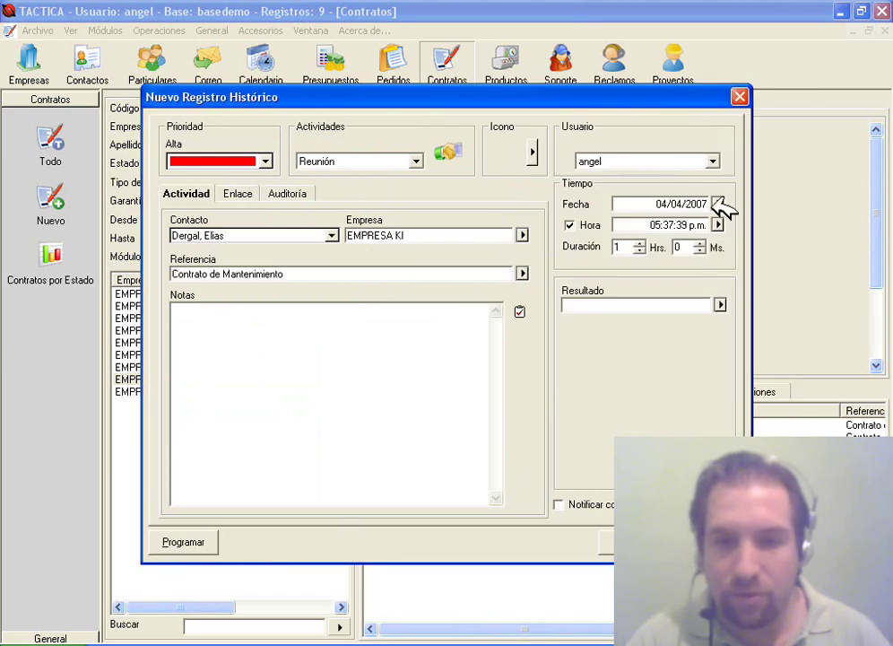
Set the historical meeting to 03/04/2007, 10:00 a.m., lasting 1 hour 30 minutes, and save it, refreshing contract 11's visit data
click(717, 204)
click(757, 246)
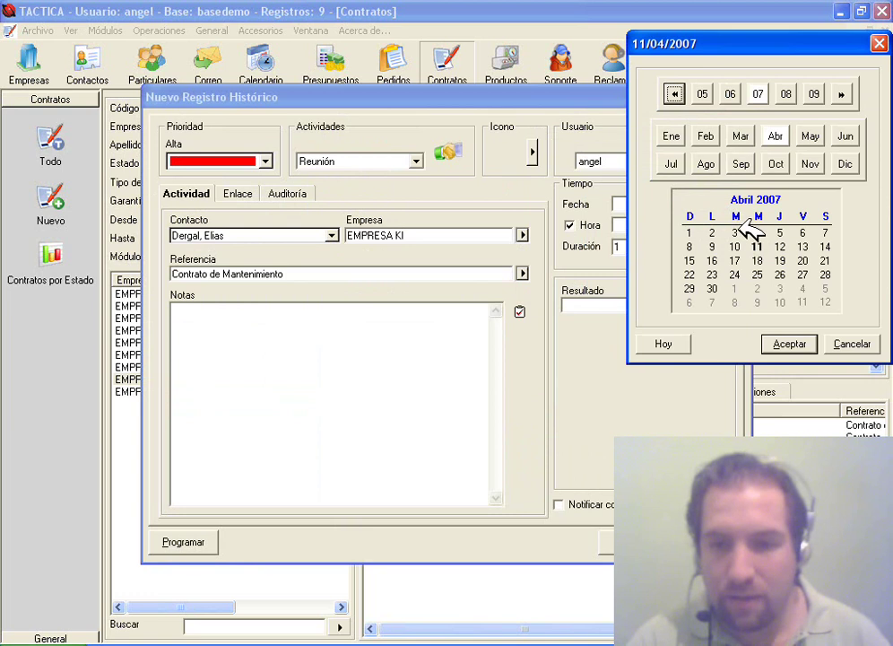
double_click(737, 231)
click(721, 226)
click(756, 206)
scroll(753, 233, up, 3)
click(754, 233)
click(789, 269)
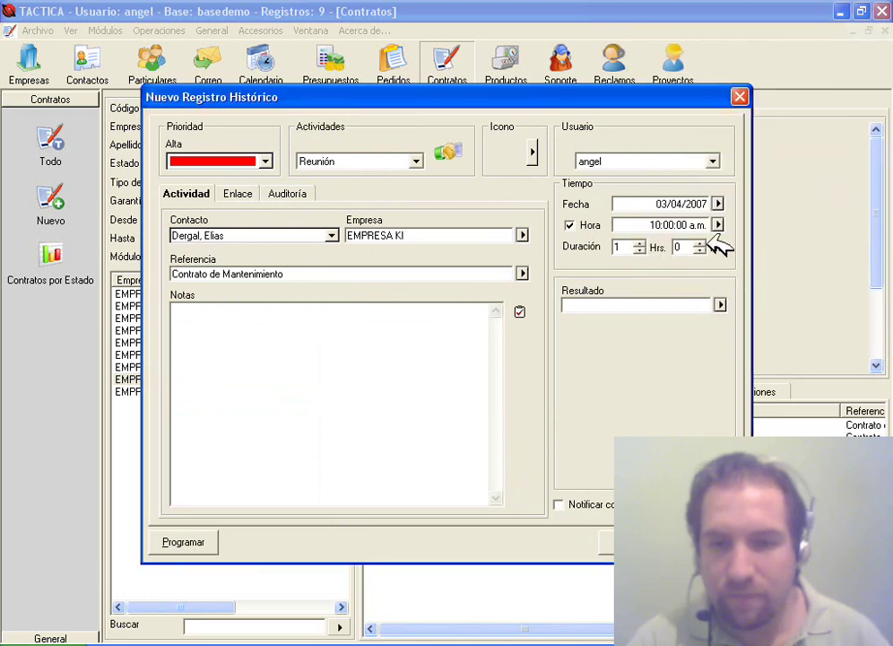
text(30)
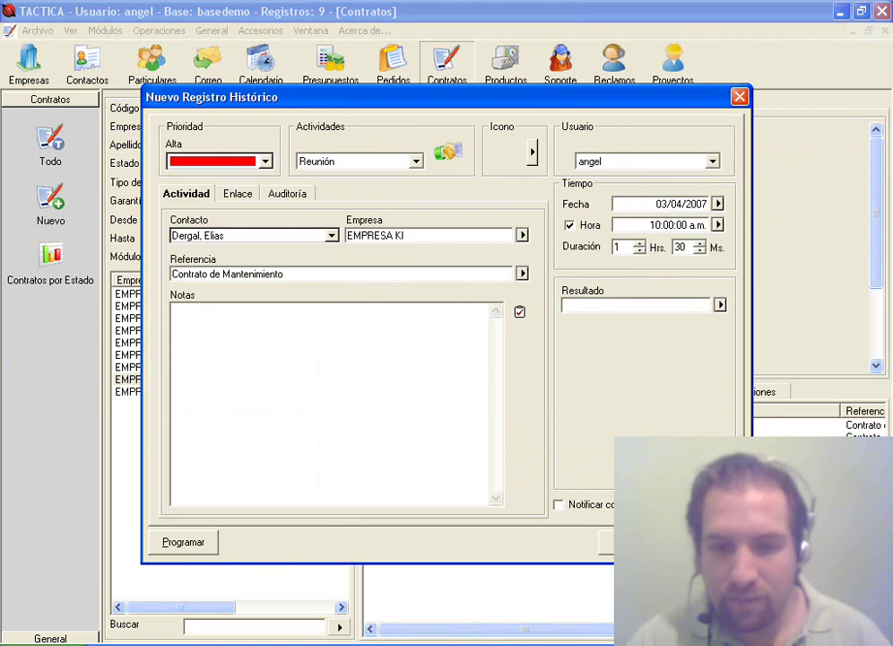
key(Return)
click(261, 379)
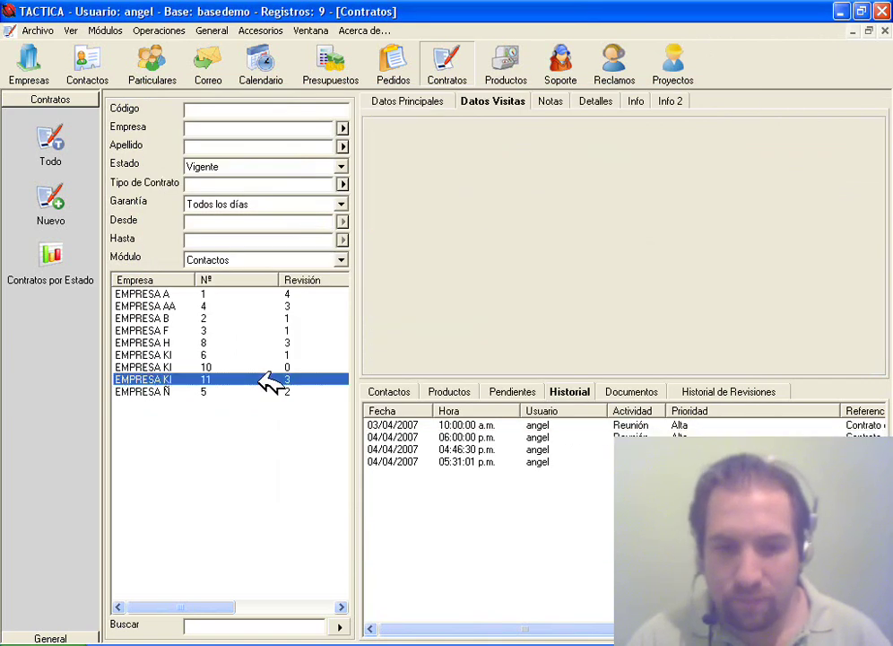